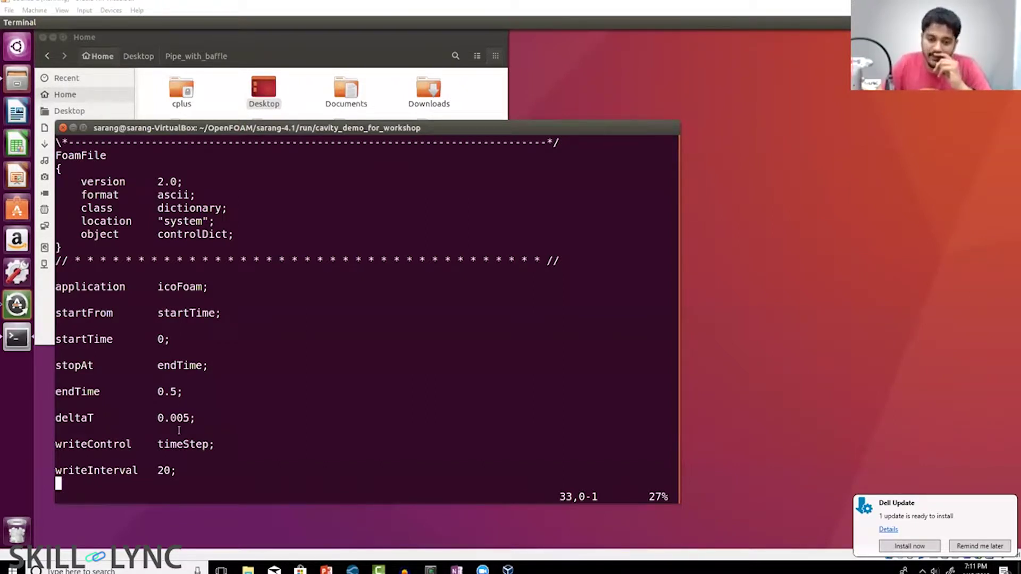
Scroll down controlDict until purgeWrite, writeFormat ascii and writePrecision 6 are visible.
scroll(179, 431, "down", 2)
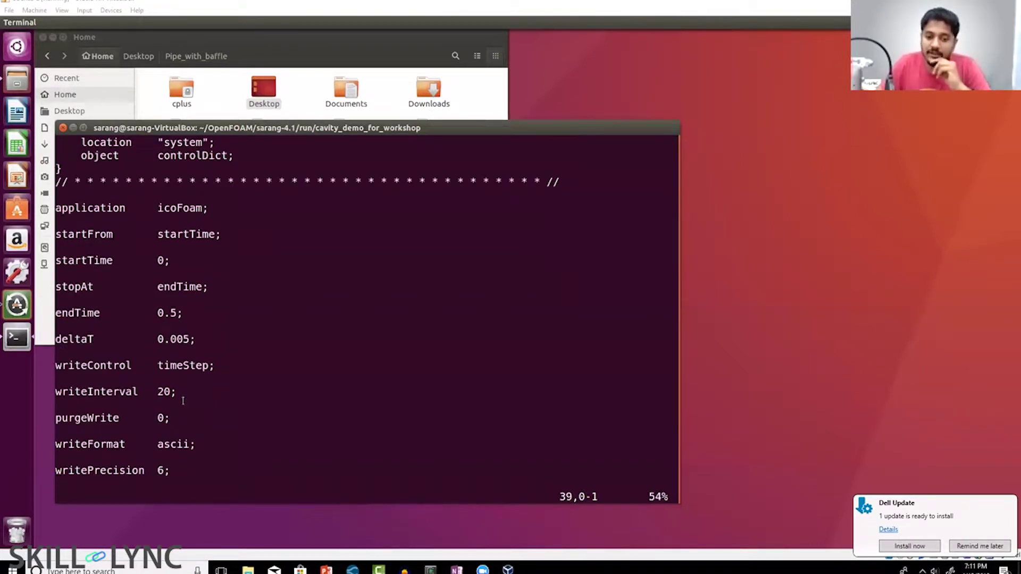
left_click_drag(182, 394, 145, 392)
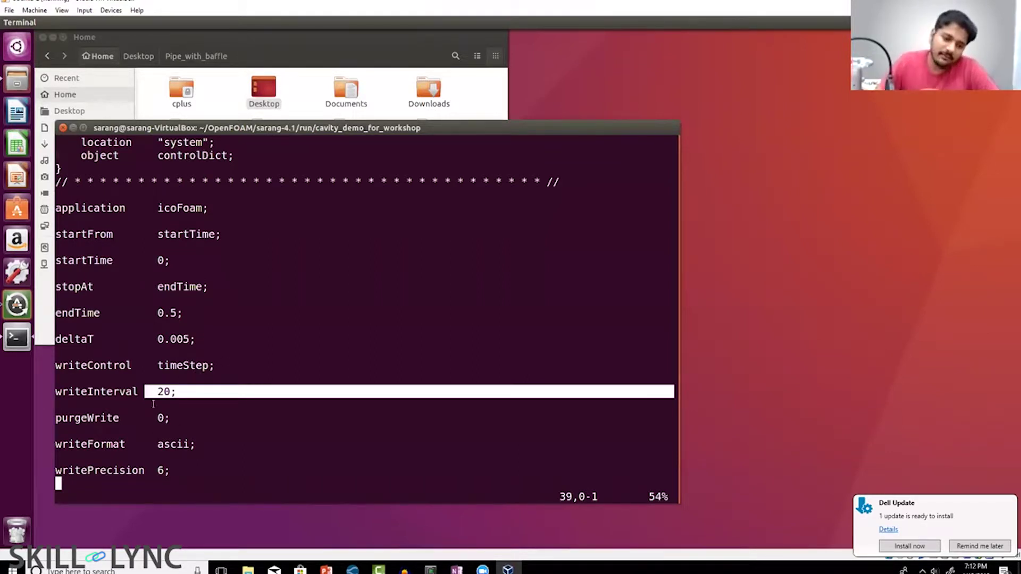
double_click(167, 446)
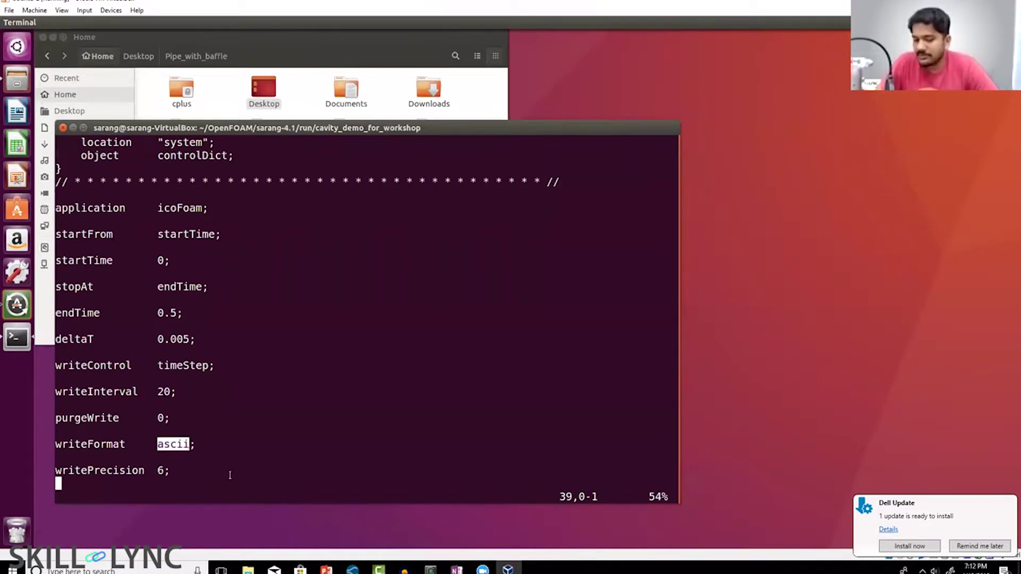
scroll(229, 475, "down", 3)
scroll(230, 474, "up", 6)
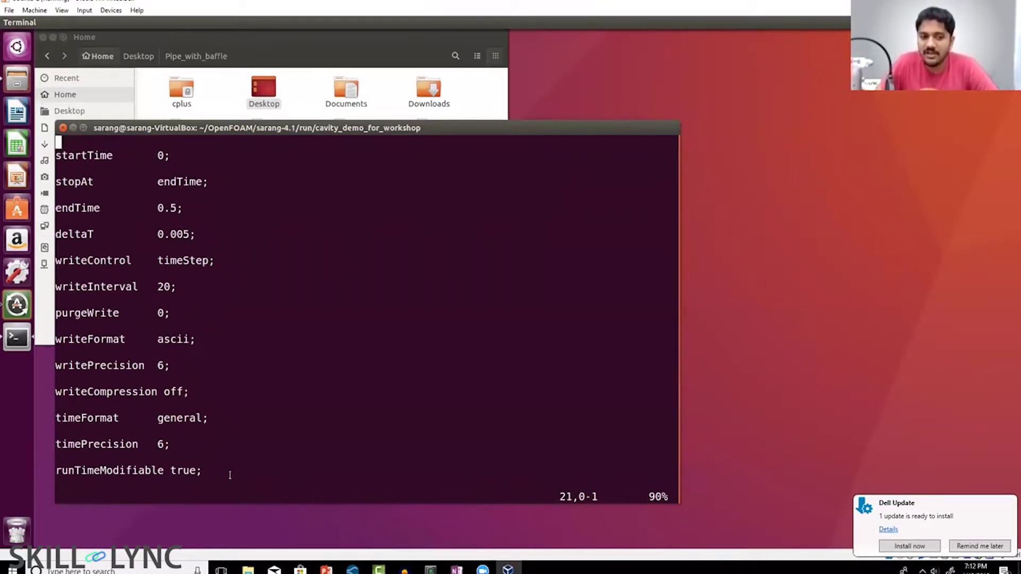
scroll(230, 474, "up", 3)
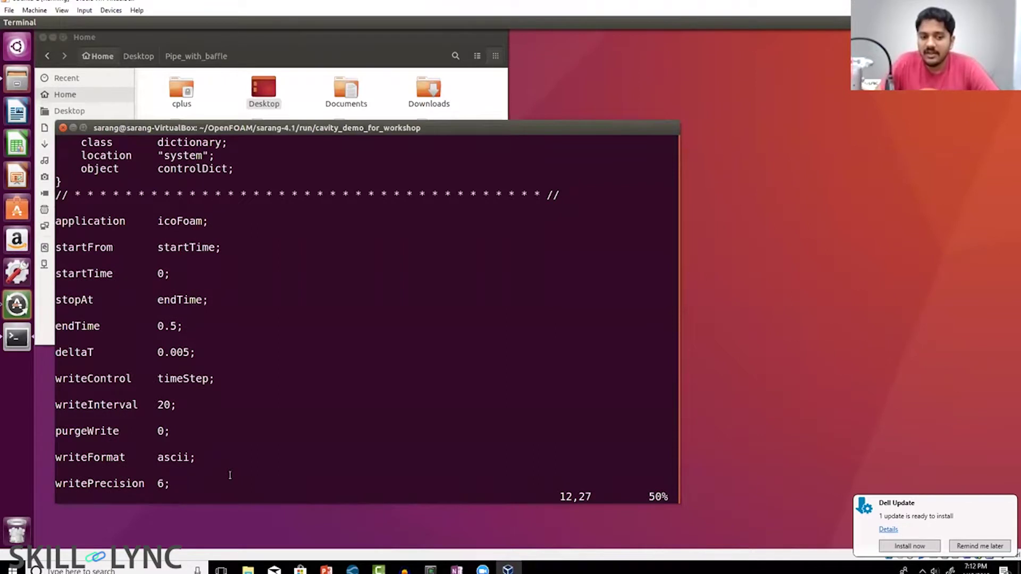
double_click(73, 353)
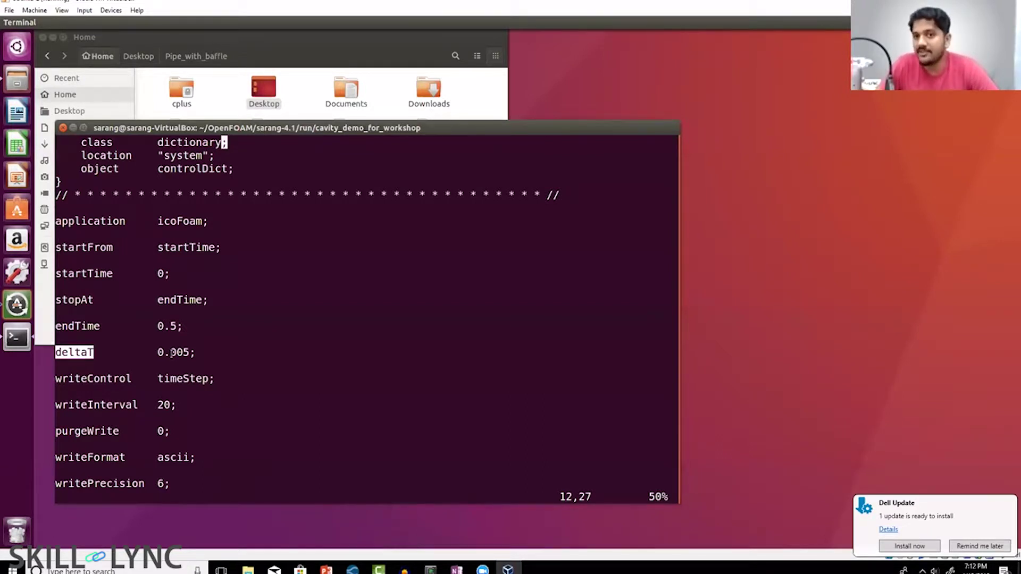
left_click(218, 343)
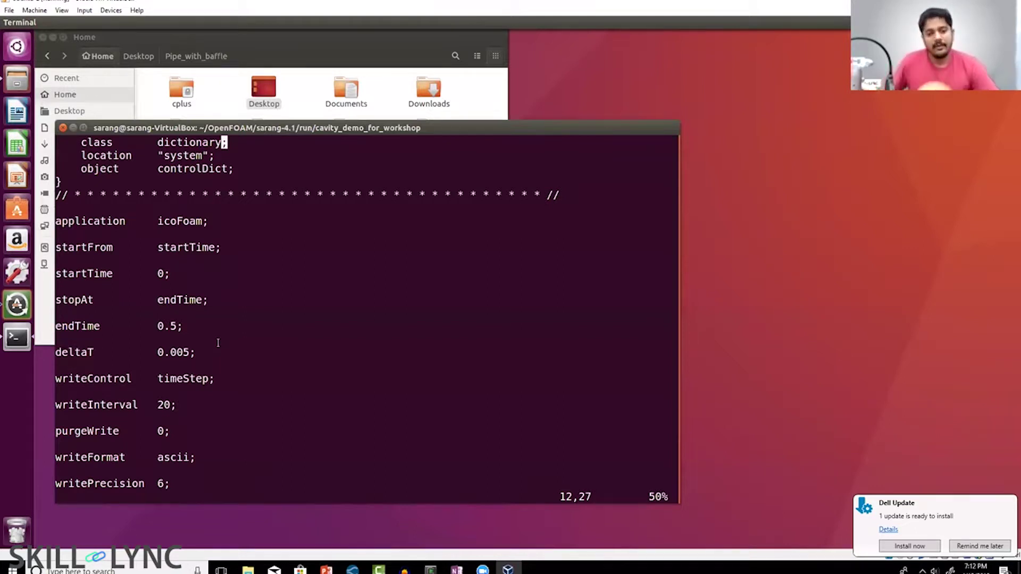
Quit vim on controlDict and list the cavity case directory.
type(":q")
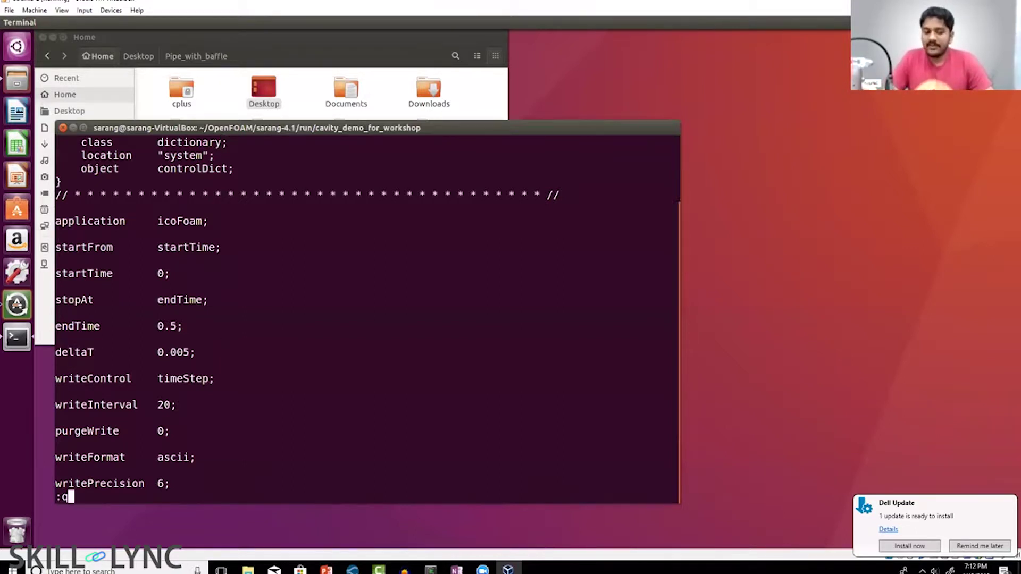
key("Return")
type("ls")
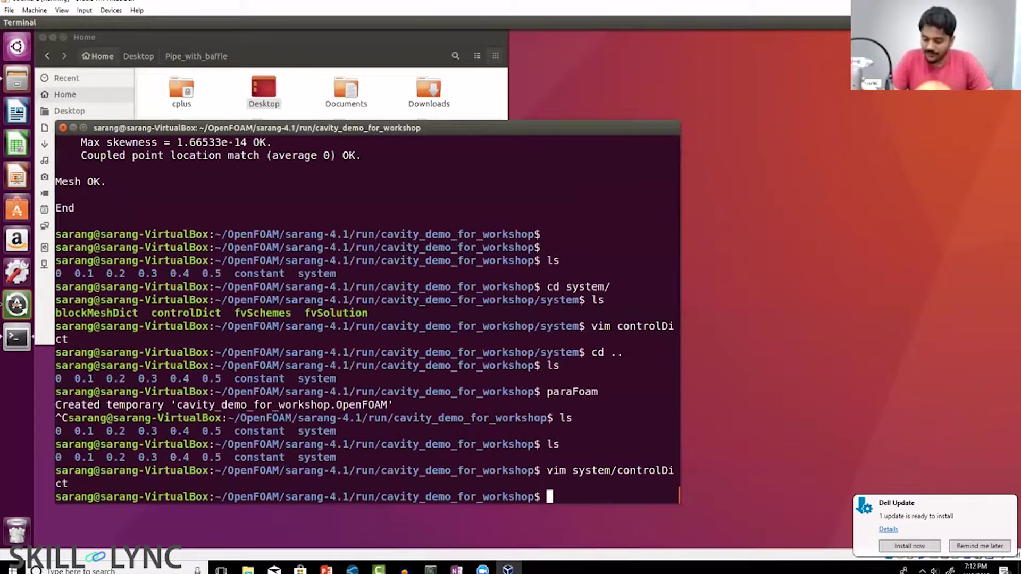
key("Return")
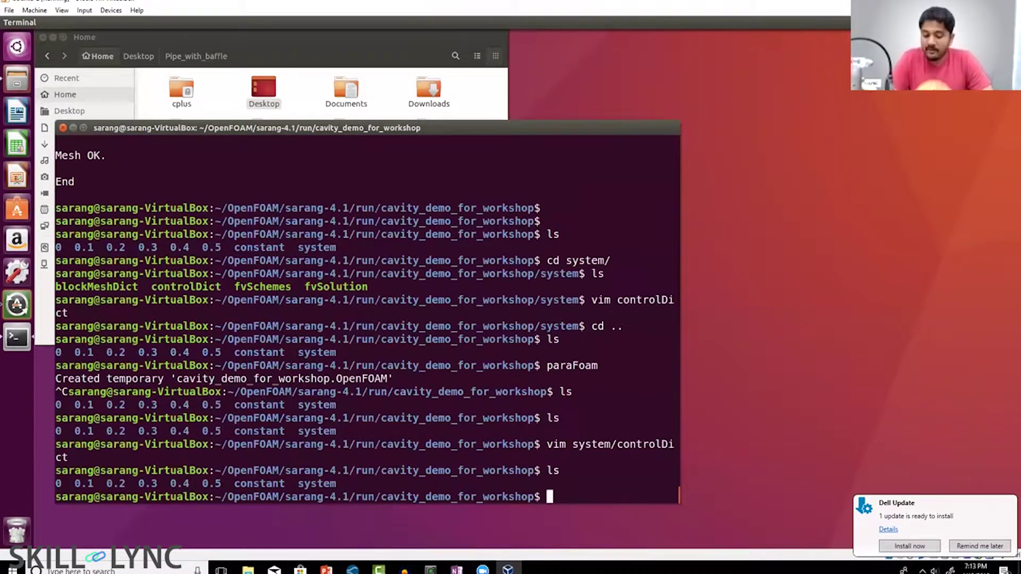
Move into system/, list its files, and tab-complete vim blockMeshDict.
type("cd ")
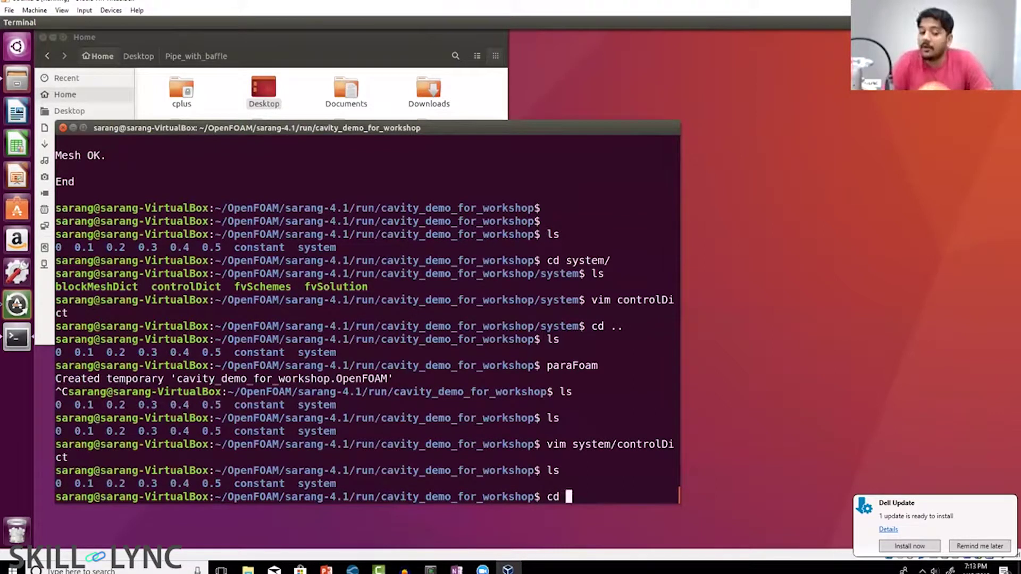
type("system/")
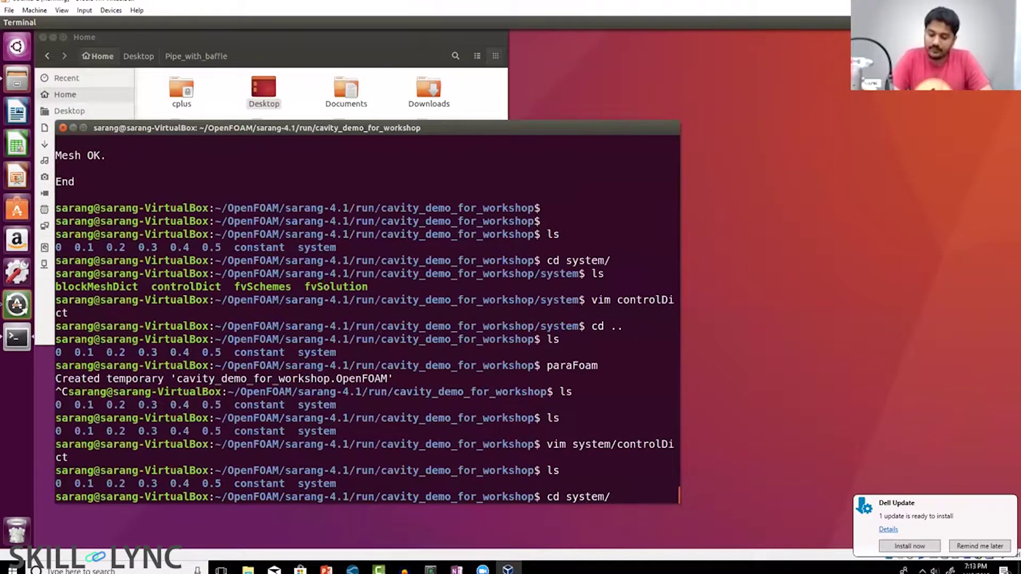
key("Return")
type("ls")
key("Return")
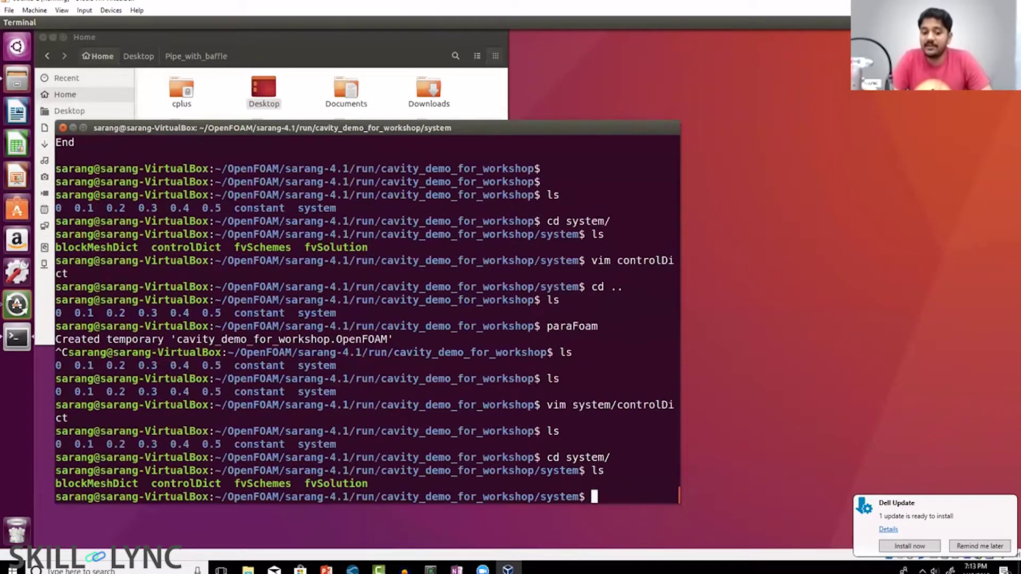
type("vim blo")
key("Tab")
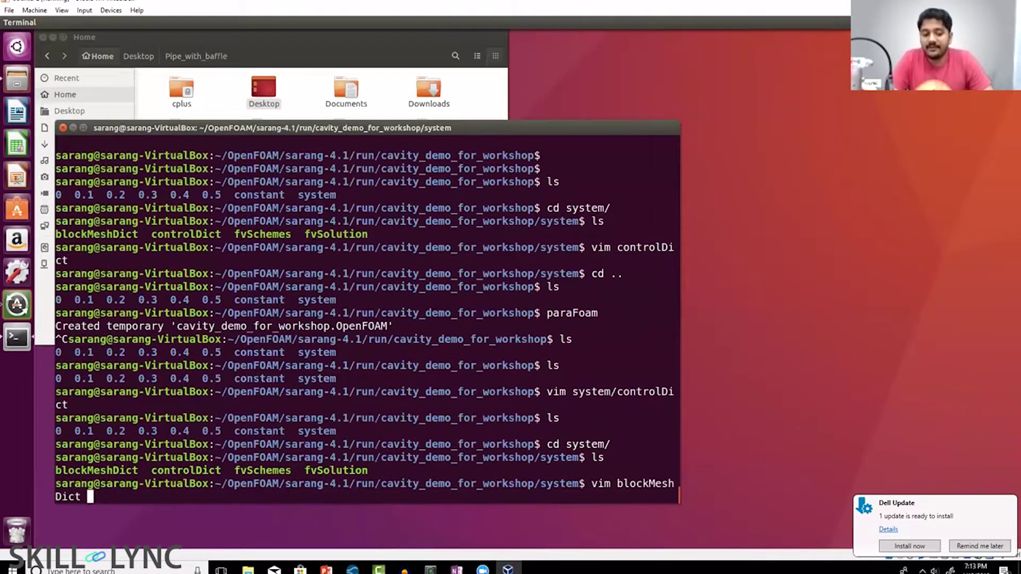
Open blockMeshDict and browse down through the vertices, blocks and boundary sections.
key("Return")
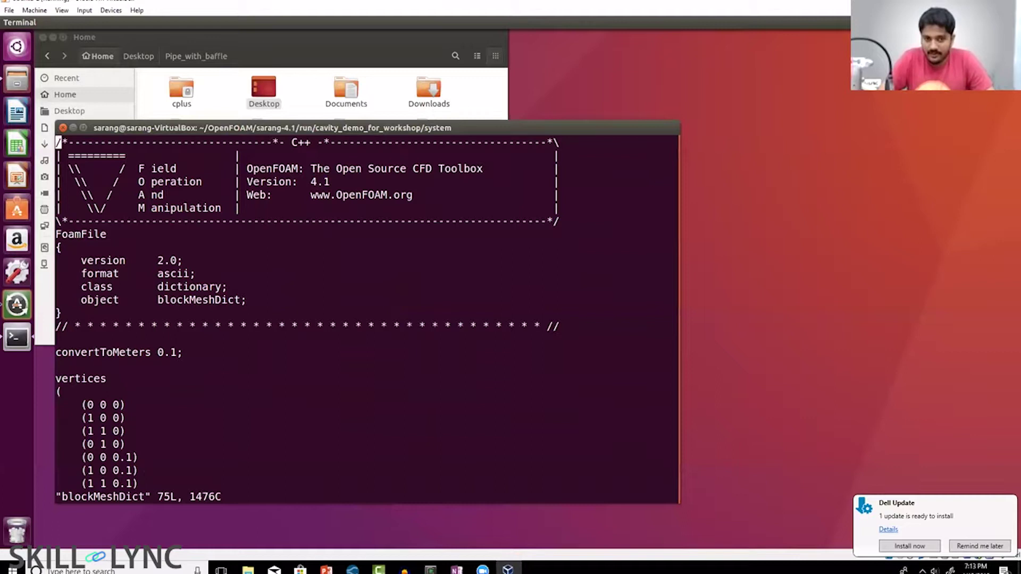
key("Down")
key("Down")
key("Down")
key("Down")
key("Down")
key("Down")
key("Down")
key("Down")
key("Down")
key("Down")
key("Down")
key("Down")
key("Down")
key("Down")
key("Down")
key("Down")
key("Down")
key("Down")
key("Down")
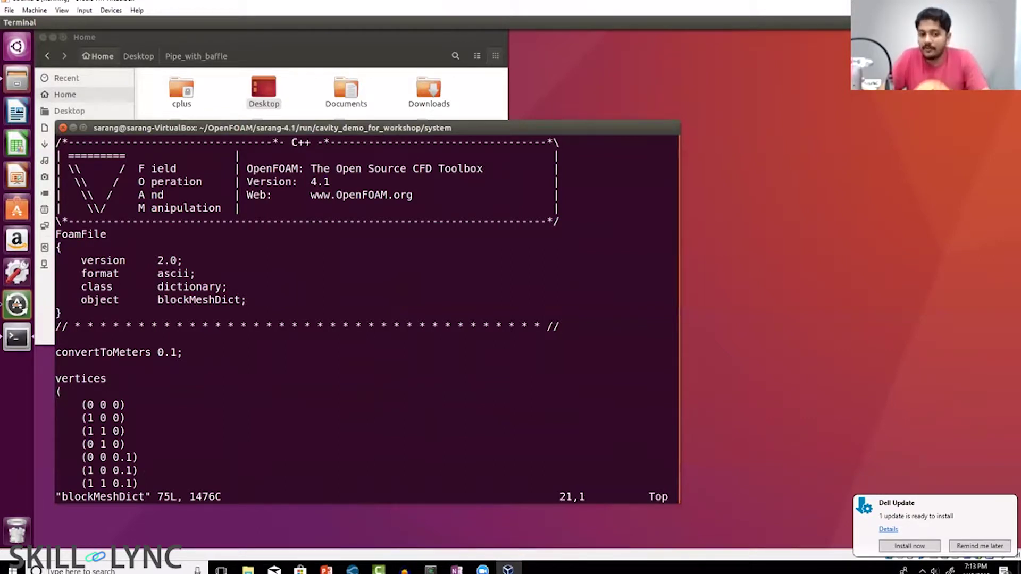
key("Down")
key("Down")
key("Down")
key("Down")
key("Down")
key("Down")
key("Down")
key("Down")
key("Down")
key("Down")
key("Down")
key("Down")
key("Down")
key("Down")
key("Down")
key("Down")
key("Down")
key("Down")
key("Down")
key("Down")
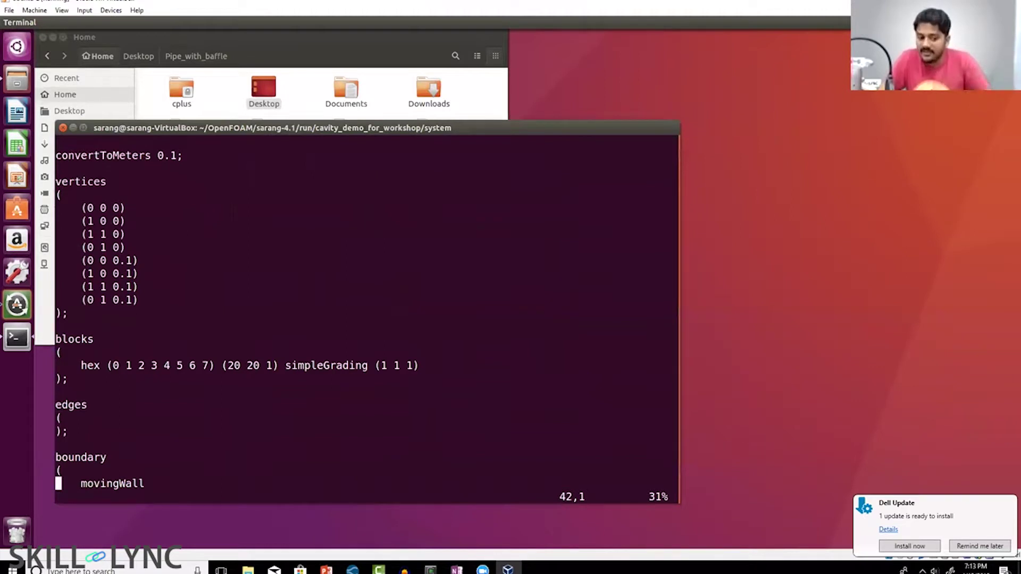
key("Down")
key("Down")
key("Down")
key("Down")
key("Down")
key("Down")
key("Down")
key("Down")
key("Down")
key("Down")
key("Down")
key("Down")
key("Down")
key("Down")
key("Down")
key("Down")
key("Down")
key("Down")
key("Down")
key("Down")
key("Down")
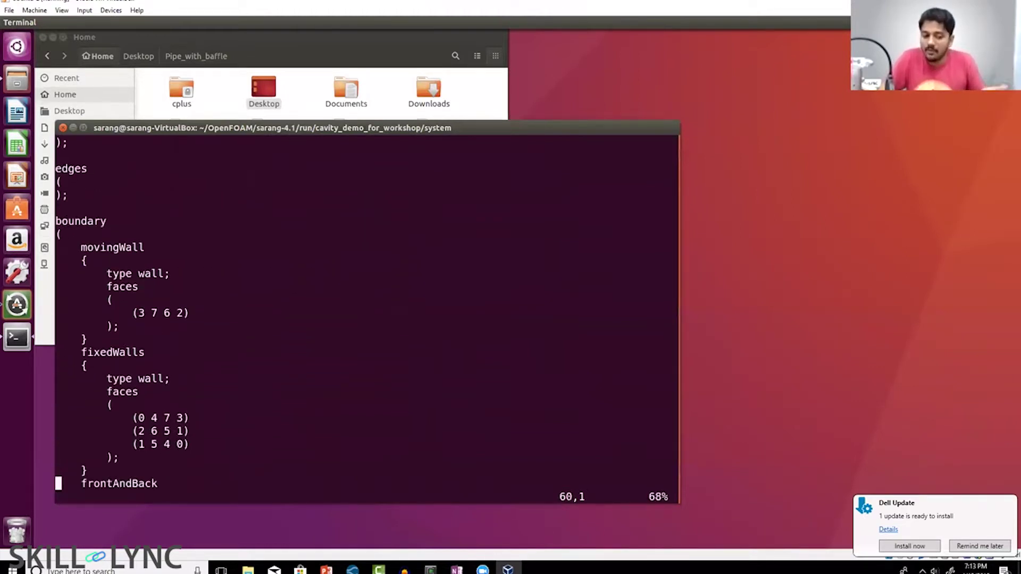
Return up to the vertices and convertToMeters lines, then bring the blank OneNote page forward.
key("Up")
key("Up")
key("Up")
key("Up")
key("Up")
key("Up")
key("Up")
key("Up")
key("Up")
key("Up")
key("Up")
key("Up")
key("Up")
key("Up")
key("Up")
key("Up")
key("Up")
key("Up")
key("Up")
key("Up")
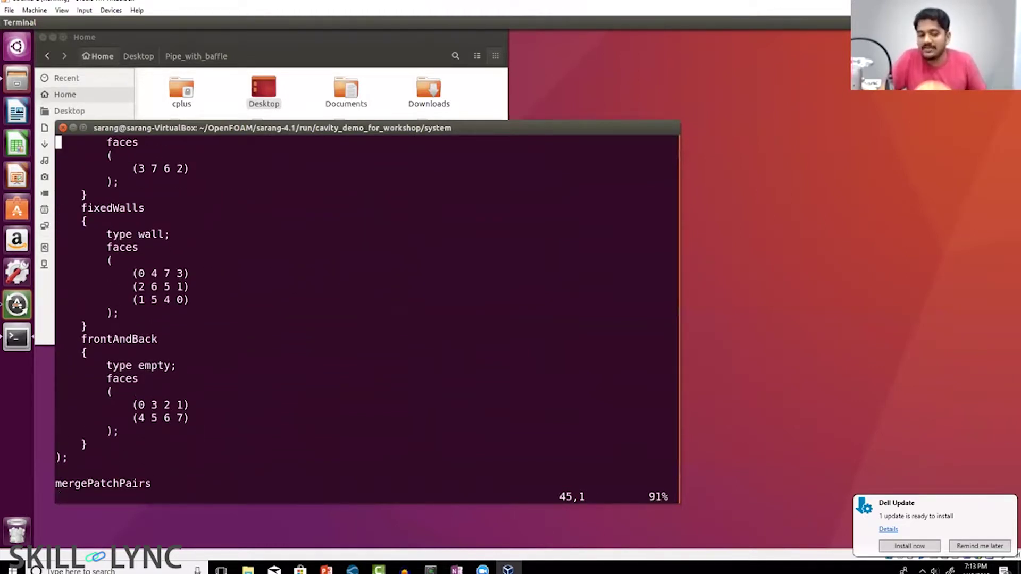
key("Up")
key("Up")
key("Up")
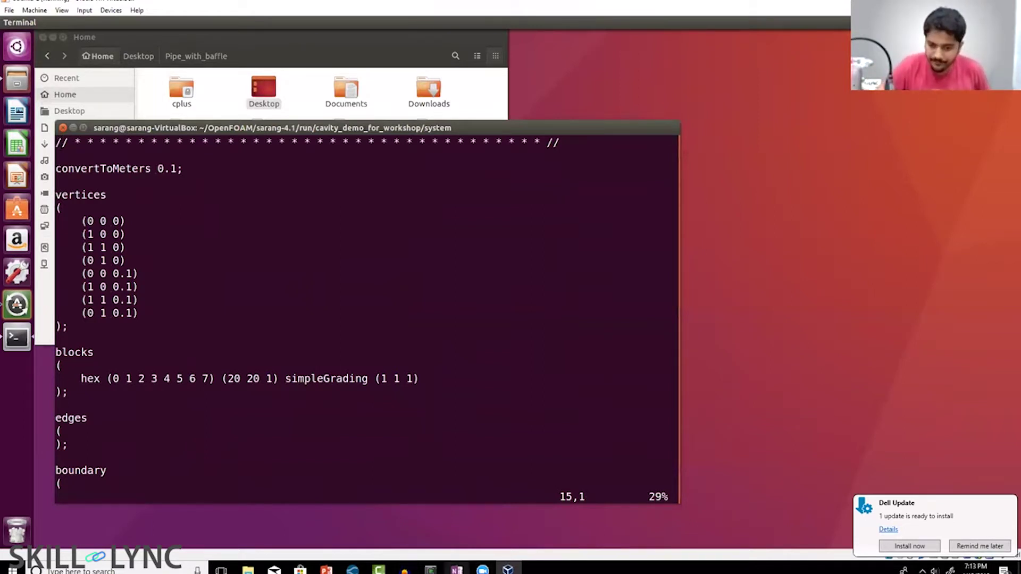
mouse_move(456, 569)
left_click(470, 541)
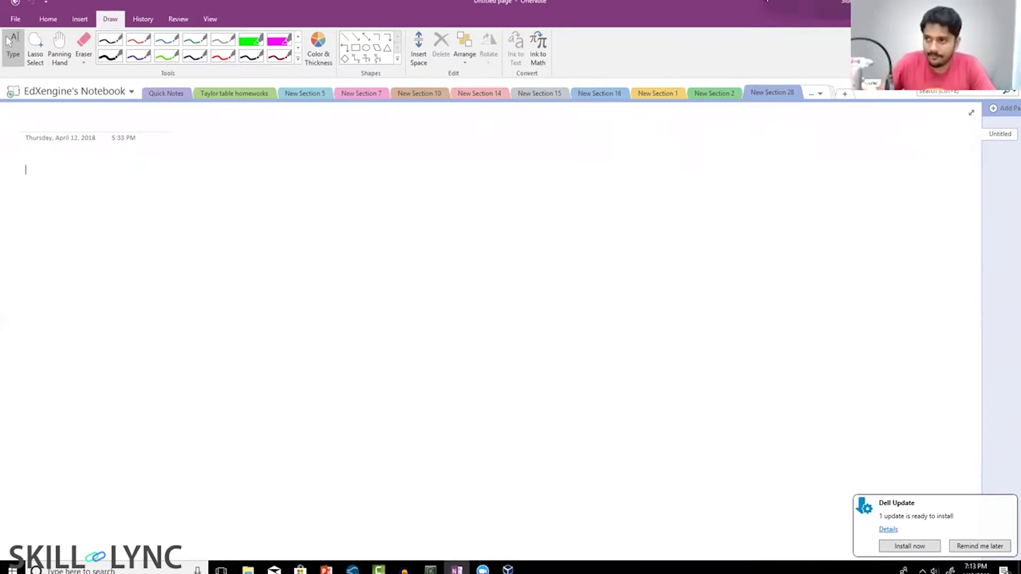
Restore OneNote to a smaller window and place it at the lower right, beside the terminal.
double_click(767, 1)
left_click_drag(631, 45, 744, 282)
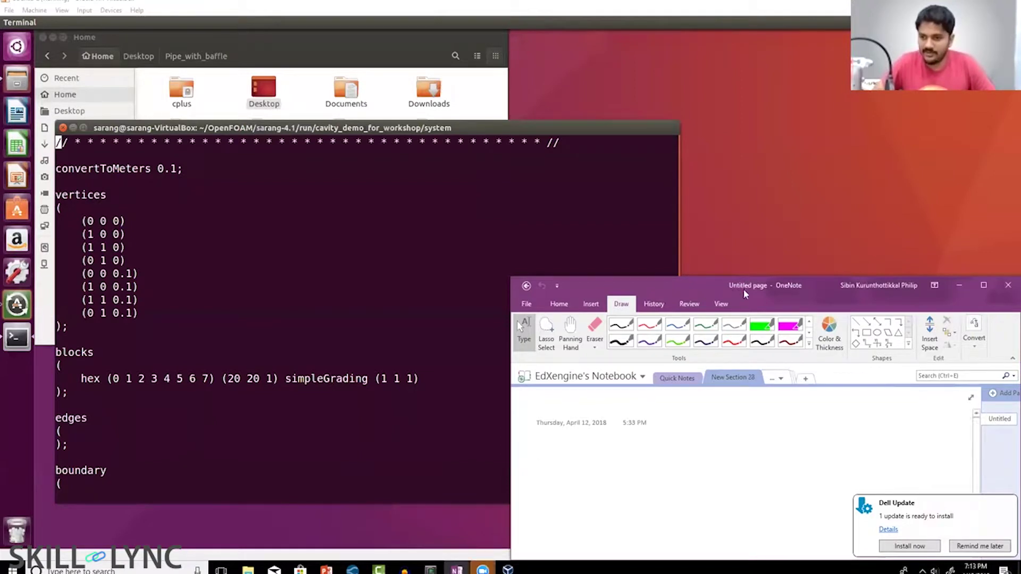
Make OneNote taller, write the x label and (1, 1, coordinate, and draw the right edge.
left_click_drag(745, 274, 744, 49)
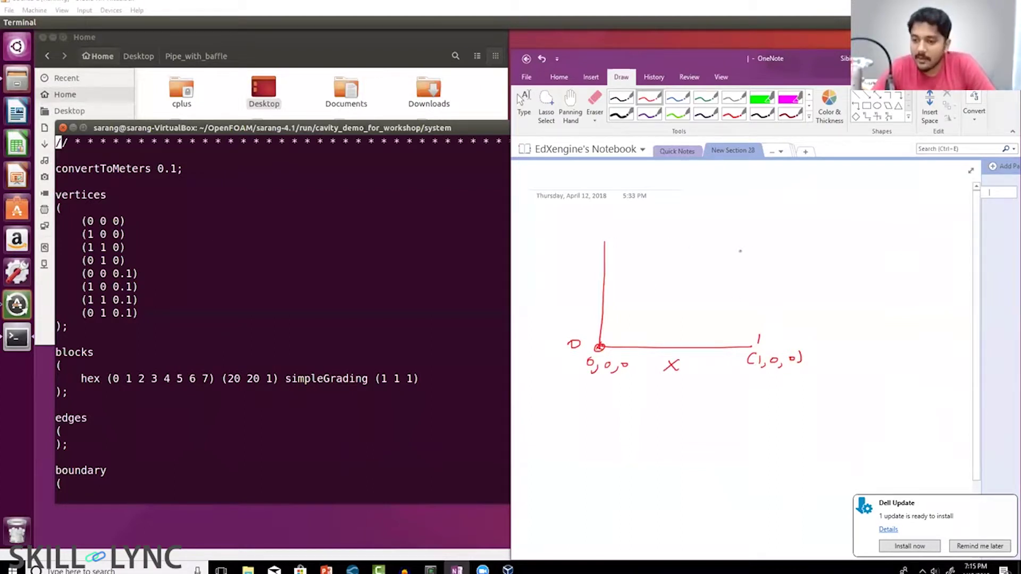
mouse_move(755, 236)
left_mouse_down()
mouse_move(746, 223)
mouse_move(771, 241)
left_mouse_up()
mouse_move(782, 229)
left_mouse_down()
mouse_move(783, 242)
mouse_move(797, 240)
left_mouse_up()
left_click_drag(801, 237, 819, 240)
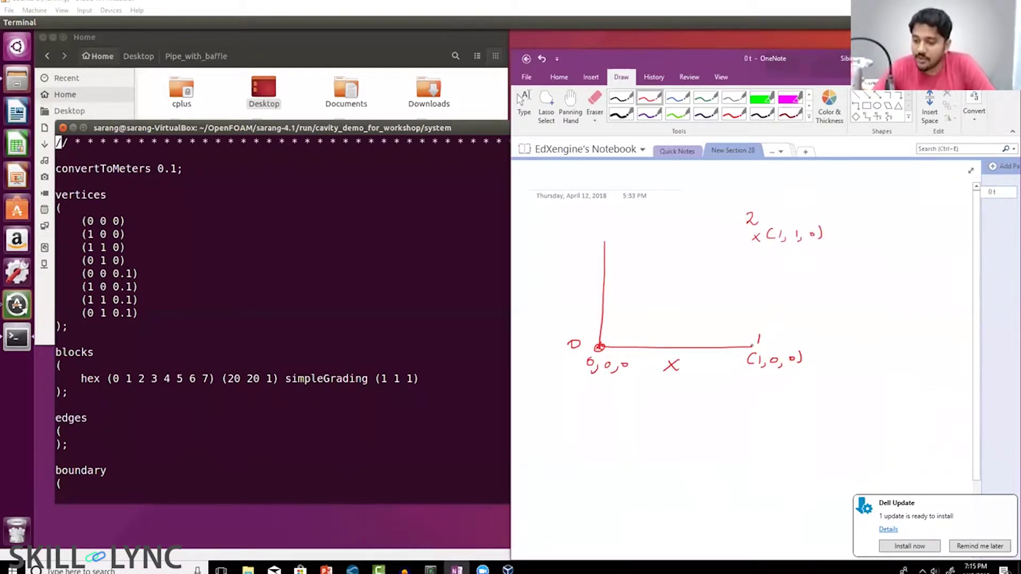
left_click_drag(752, 349, 756, 236)
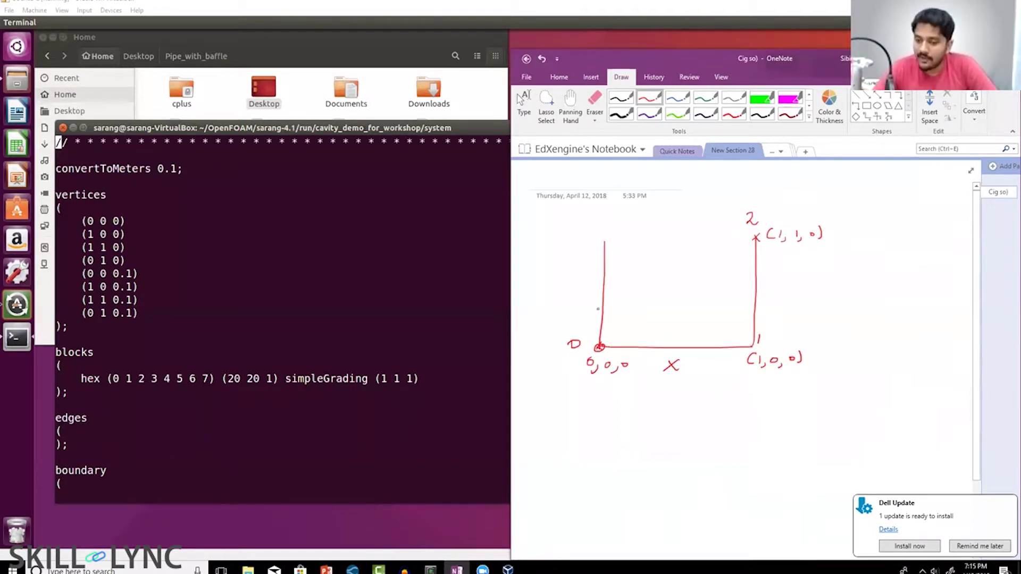
Add the y arrow and label, mark and number corner 3, and draw the top edge.
mouse_move(595, 313)
left_mouse_down()
mouse_move(602, 302)
mouse_move(608, 311)
mouse_move(578, 311)
left_mouse_up()
left_click_drag(582, 303, 573, 322)
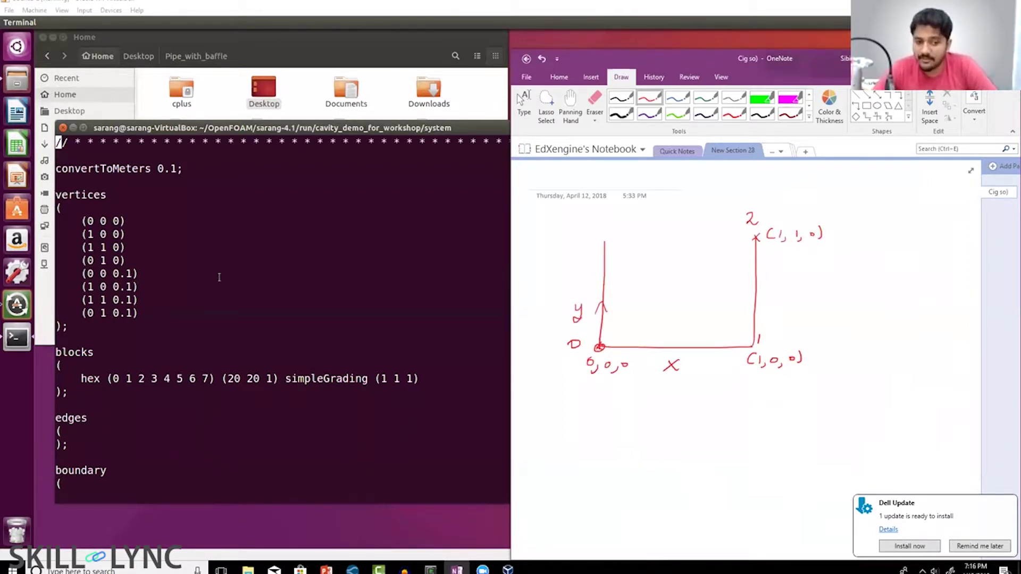
left_click_drag(600, 234, 610, 234)
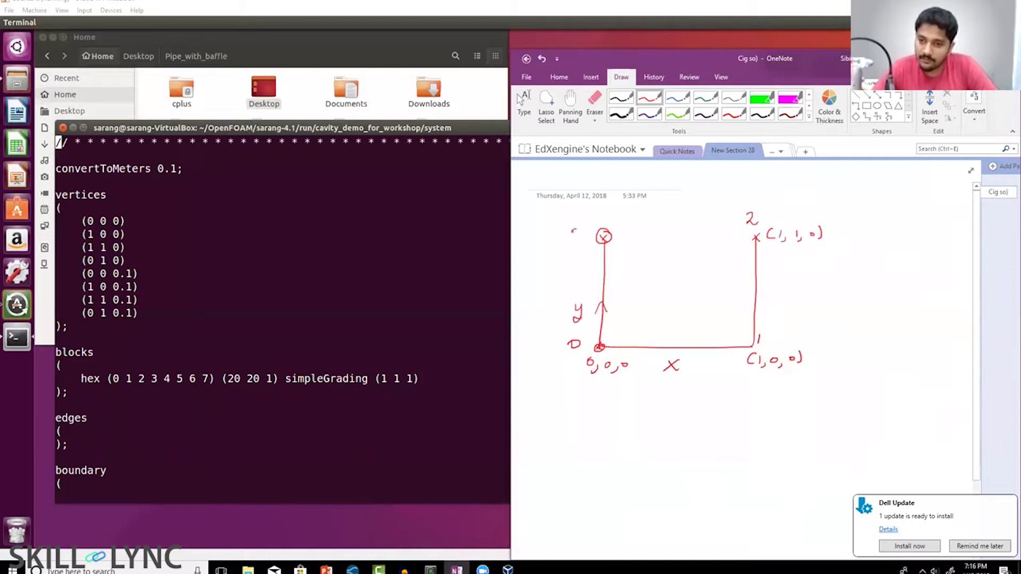
left_click_drag(573, 230, 571, 239)
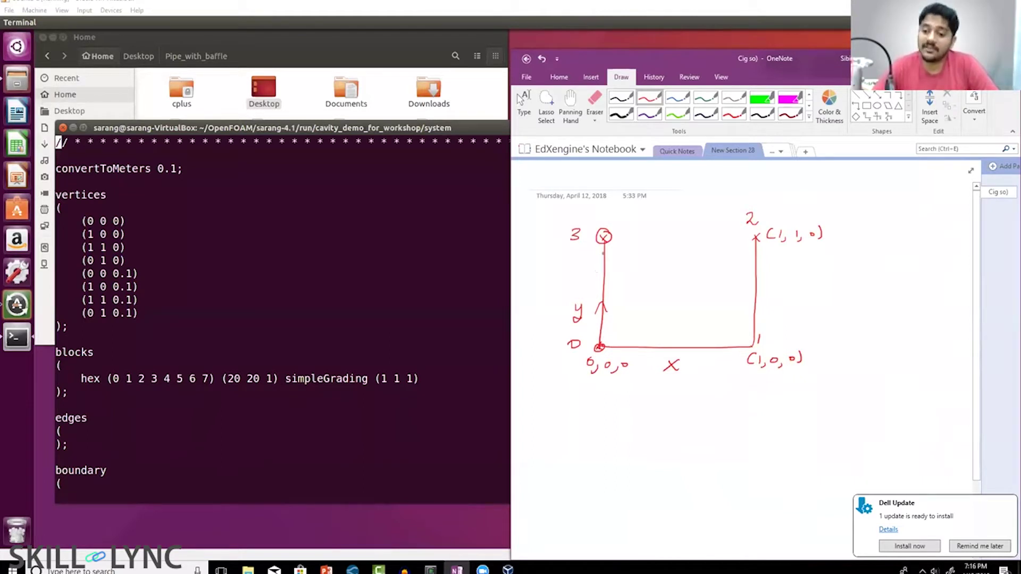
left_click_drag(604, 241, 756, 237)
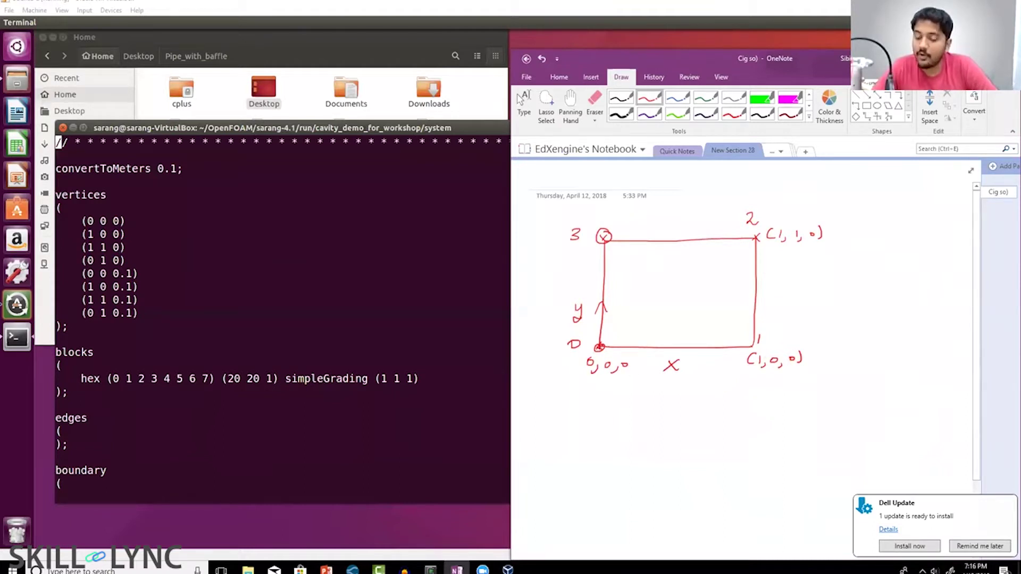
Write the point 0, 0, 0.1, draw the z-direction arrow, and add the x arrowhead.
left_click(570, 396)
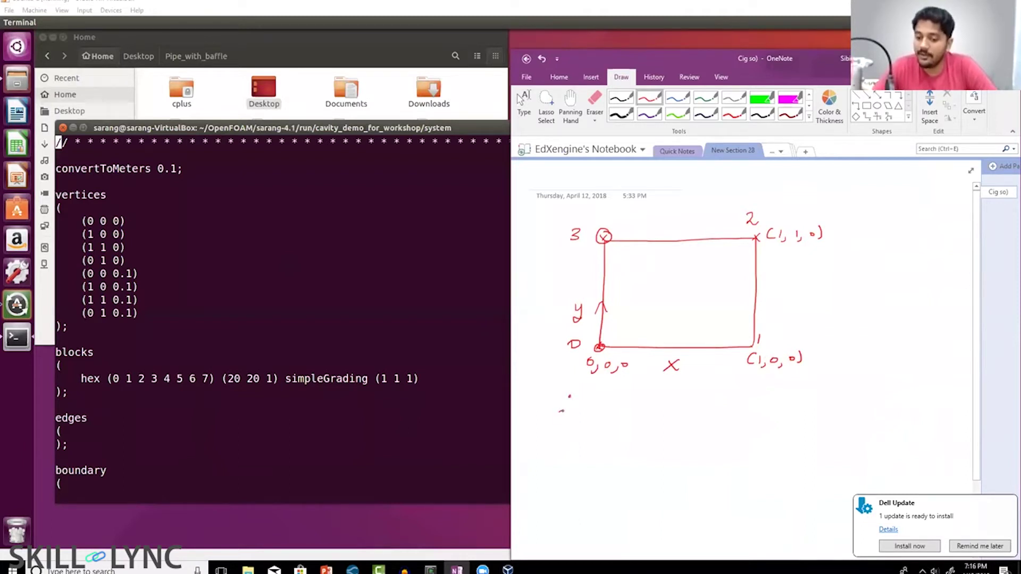
mouse_move(560, 412)
left_mouse_down()
mouse_move(566, 429)
mouse_move(585, 417)
mouse_move(594, 428)
mouse_move(615, 416)
mouse_move(631, 425)
left_mouse_up()
left_click(624, 421)
mouse_move(599, 345)
left_mouse_down()
mouse_move(566, 397)
mouse_move(580, 394)
left_mouse_up()
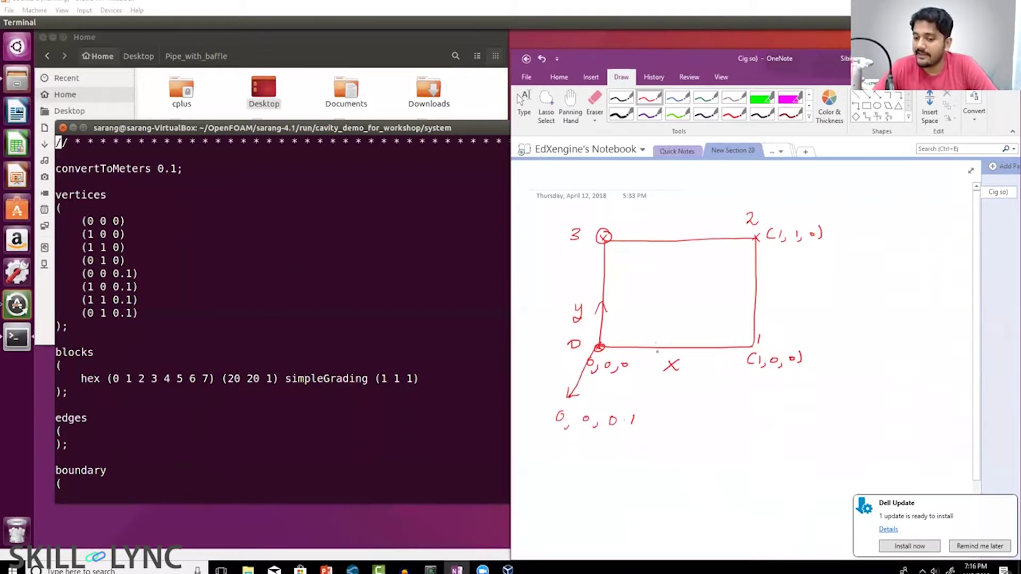
left_click_drag(653, 343, 654, 356)
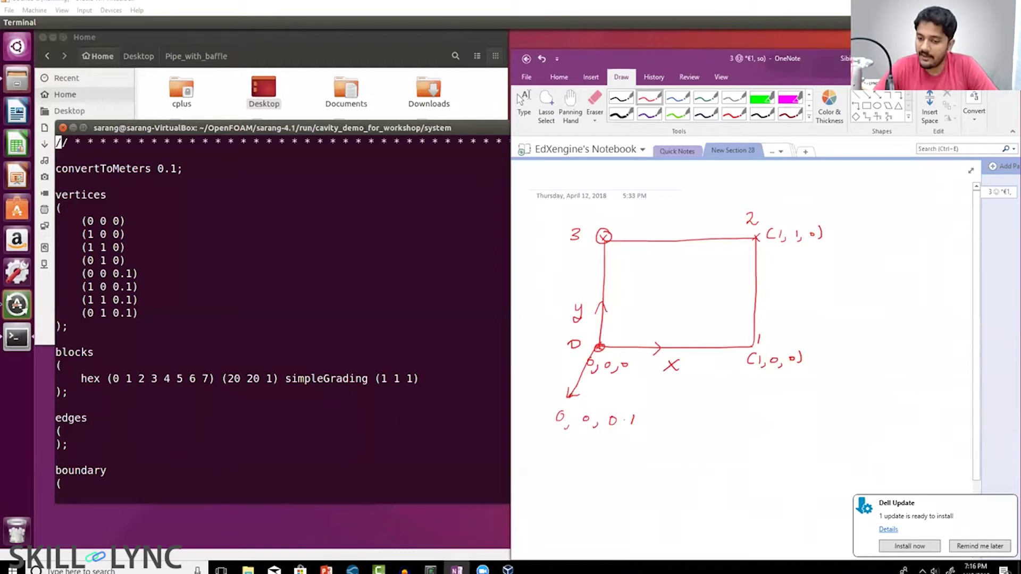
Number corner 4, draw the front face and connecting edges, then highlight 'blocks' in vim.
left_click_drag(559, 444, 568, 459)
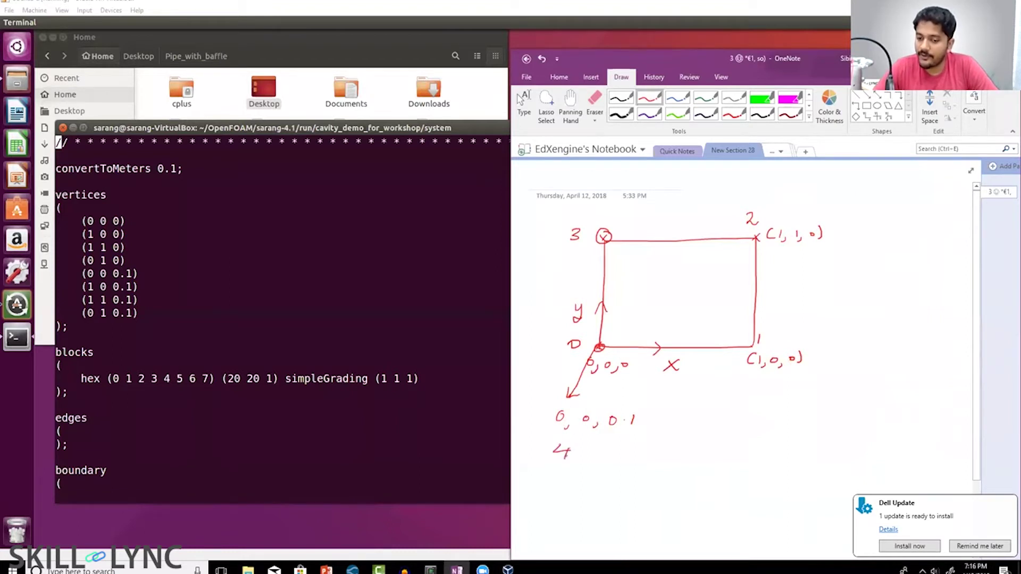
mouse_move(569, 396)
left_mouse_down()
mouse_move(759, 397)
mouse_move(751, 425)
mouse_move(766, 259)
mouse_move(780, 268)
mouse_move(573, 263)
mouse_move(550, 278)
mouse_move(561, 271)
mouse_move(572, 302)
mouse_move(568, 396)
left_mouse_up()
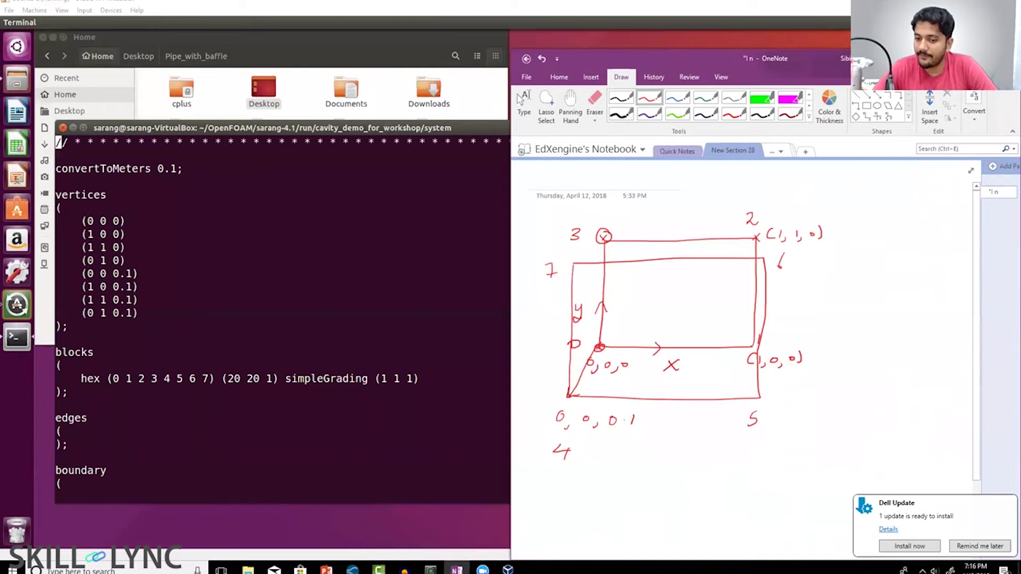
left_click_drag(604, 240, 568, 264)
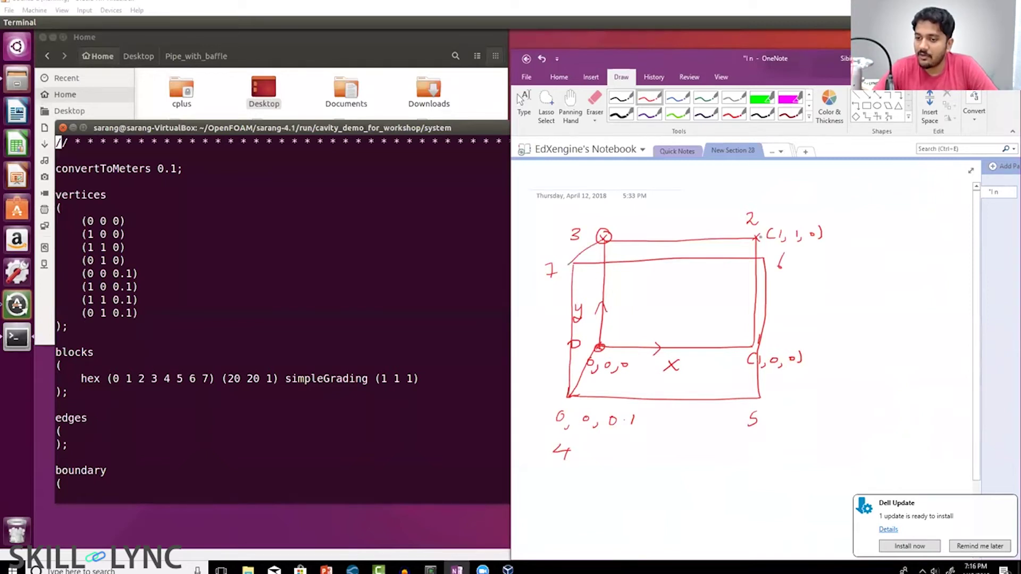
left_click_drag(756, 239, 763, 264)
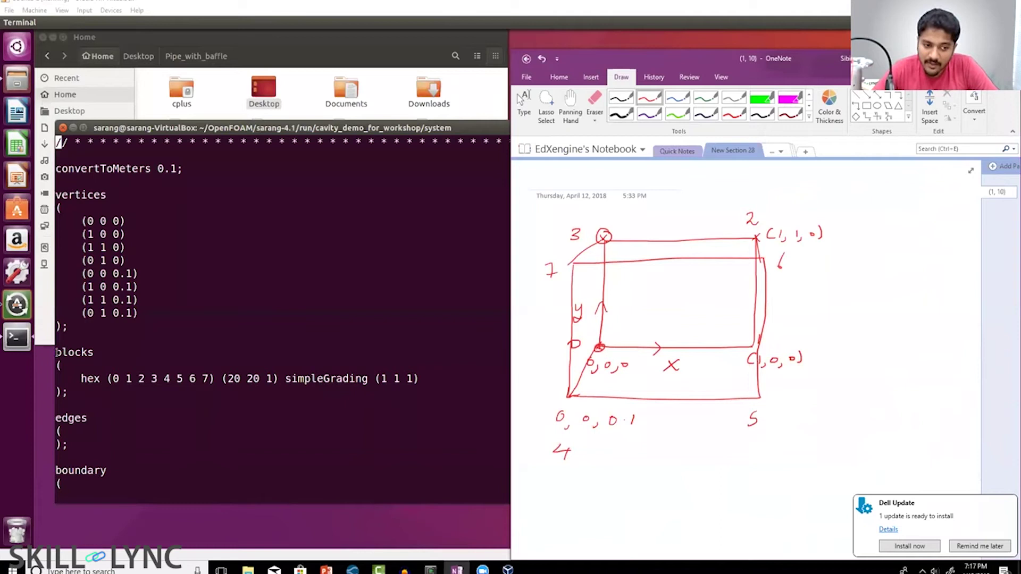
left_click(58, 352)
left_click_drag(56, 352, 114, 357)
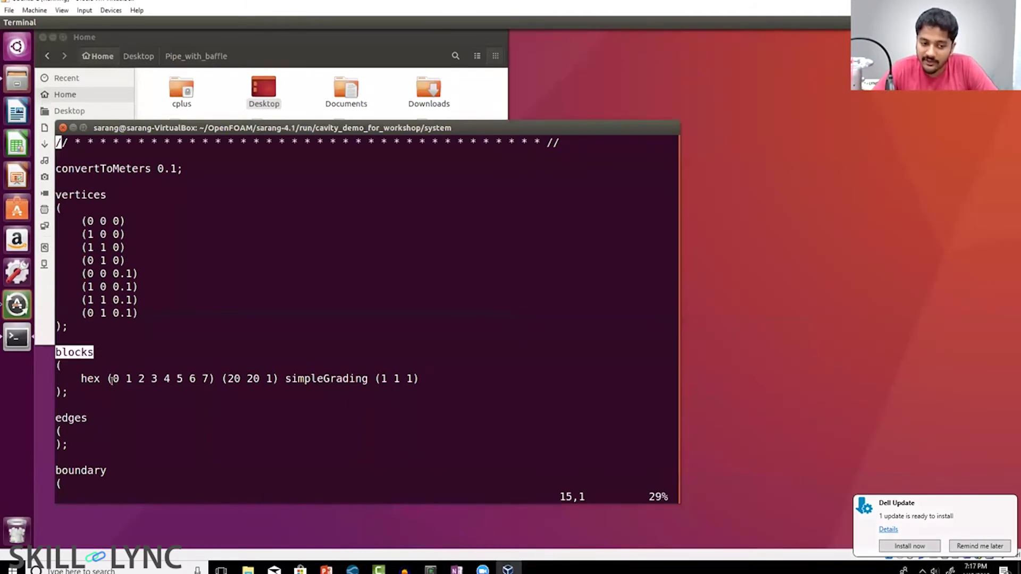
Highlight the 'hex (0 1' start of the block entry in vim, then bring OneNote forward.
left_click(113, 380)
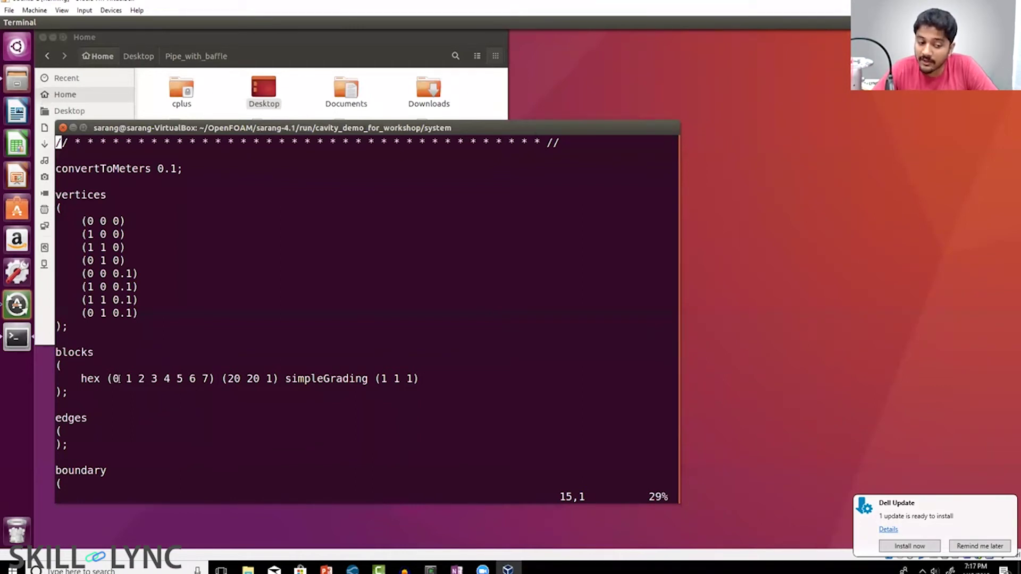
left_click_drag(146, 377, 212, 368)
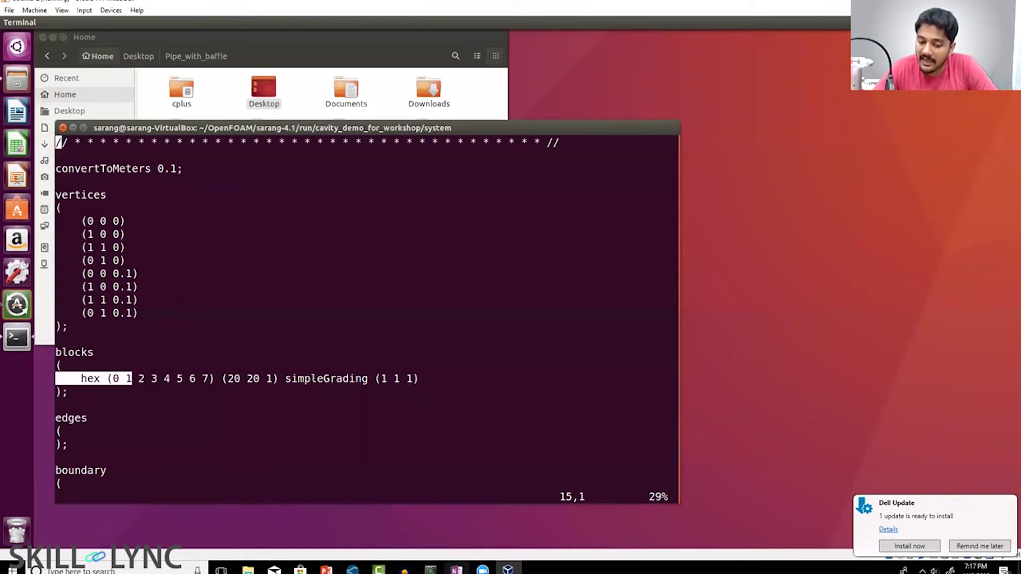
left_click(456, 570)
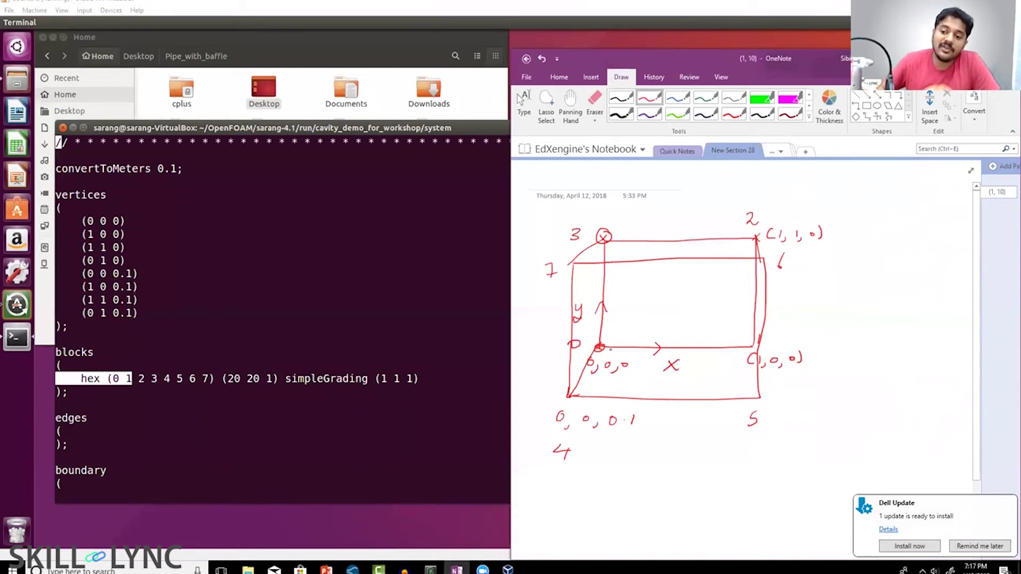
Below the cube, draw the long upper block outline and the lower block under its right part.
left_click(524, 106)
scroll(640, 467, "down", 2)
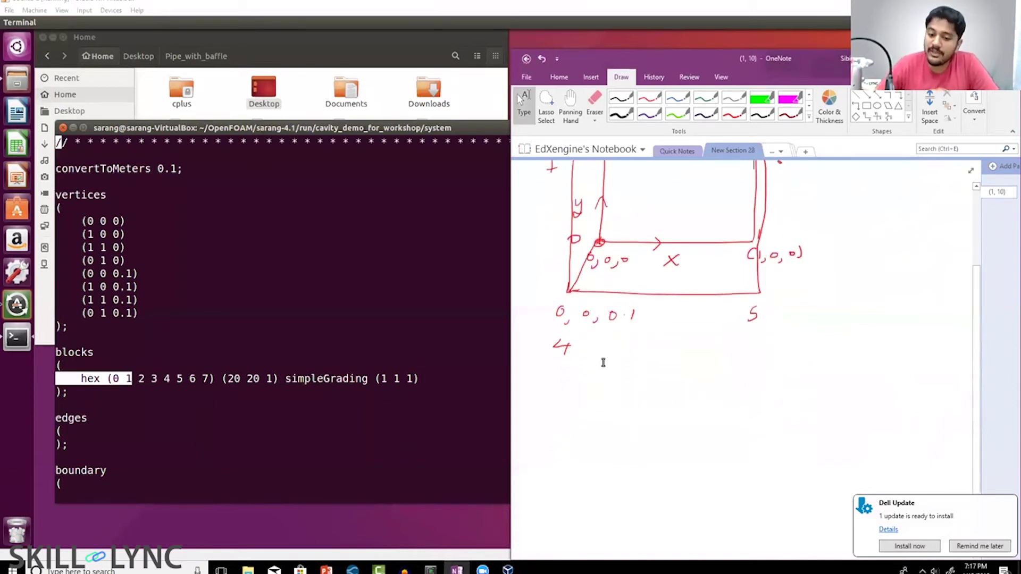
mouse_move(573, 390)
left_mouse_down()
mouse_move(841, 392)
mouse_move(847, 439)
mouse_move(734, 448)
mouse_move(734, 423)
mouse_move(579, 418)
mouse_move(578, 393)
left_mouse_up()
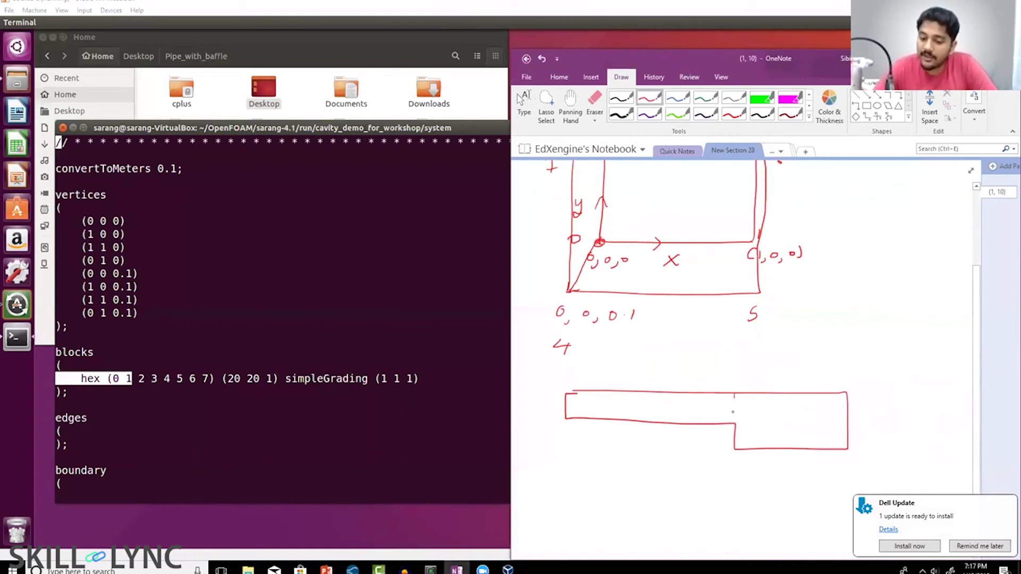
mouse_move(733, 396)
left_mouse_down()
mouse_move(732, 422)
mouse_move(855, 423)
left_mouse_up()
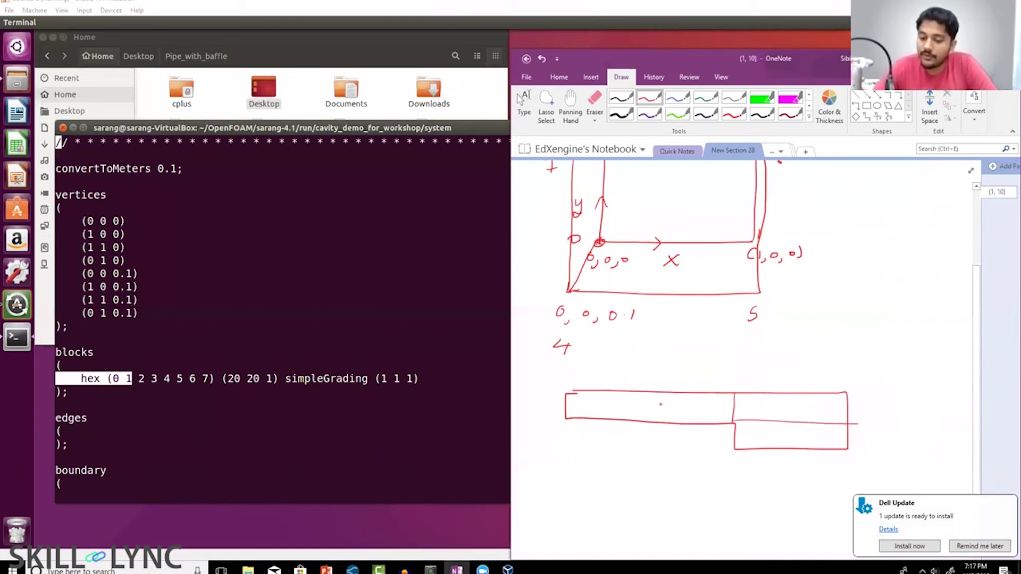
Number the blocks with circled 1, 2, 3 and mark axis directions in blocks 1 and 2.
left_click_drag(659, 400, 659, 413)
mouse_move(657, 398)
left_mouse_down()
mouse_move(666, 400)
mouse_move(657, 398)
left_mouse_up()
mouse_move(789, 399)
left_mouse_down()
mouse_move(804, 410)
mouse_move(787, 399)
left_mouse_up()
left_click_drag(780, 433, 781, 446)
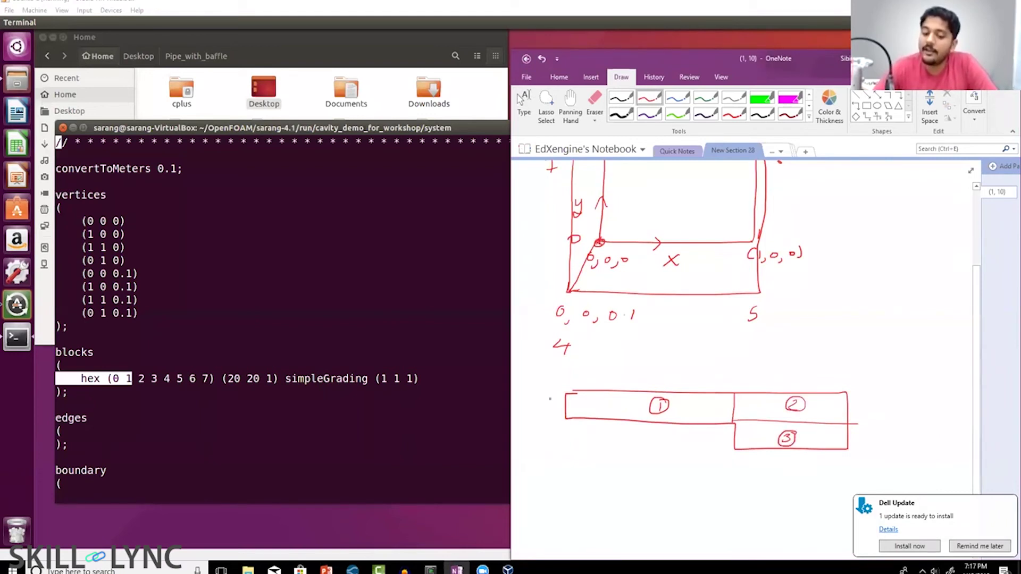
mouse_move(565, 404)
left_mouse_down()
mouse_move(565, 420)
mouse_move(581, 420)
left_mouse_up()
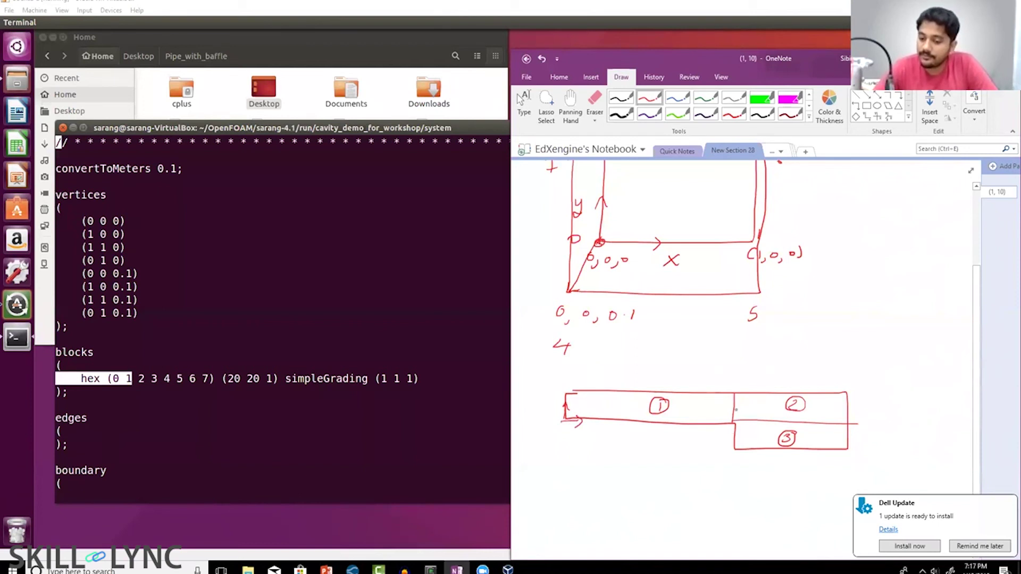
mouse_move(735, 424)
left_mouse_down()
mouse_move(734, 403)
mouse_move(746, 420)
mouse_move(734, 445)
mouse_move(750, 447)
left_mouse_up()
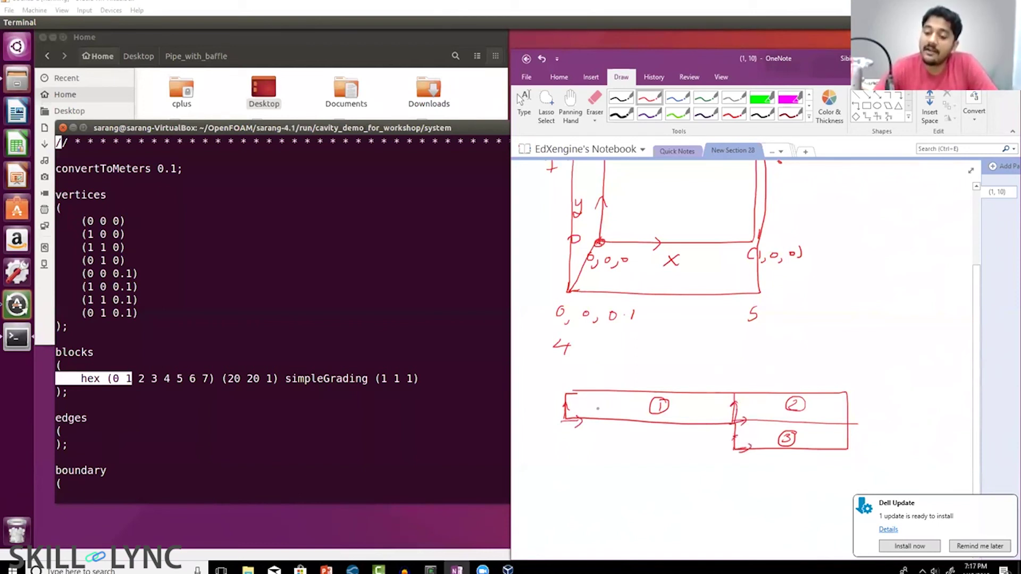